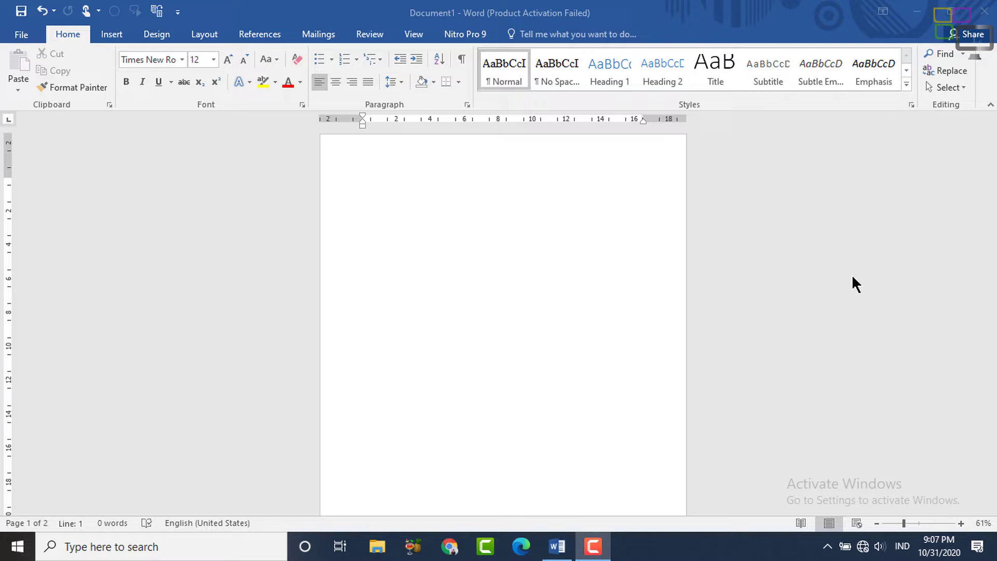
Step: Scroll down through Document3's five sample paragraphs across its two portrait pages
{"action": "scroll", "coordinate": [620, 298], "scroll_direction": "down", "scroll_amount": 2}
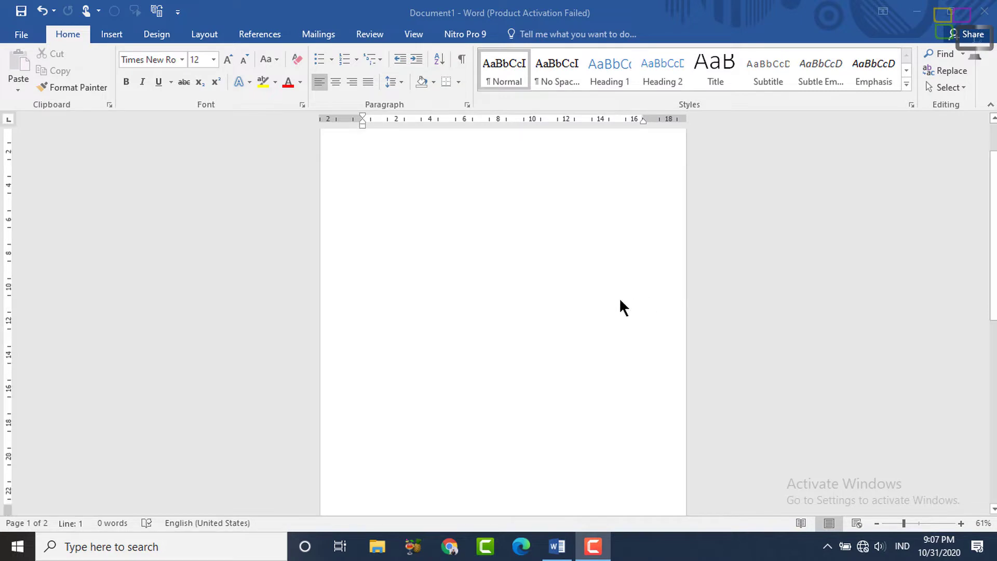
{"action": "scroll", "coordinate": [619, 298], "scroll_direction": "down", "scroll_amount": 4}
{"action": "scroll", "coordinate": [619, 300], "scroll_direction": "down", "scroll_amount": 7}
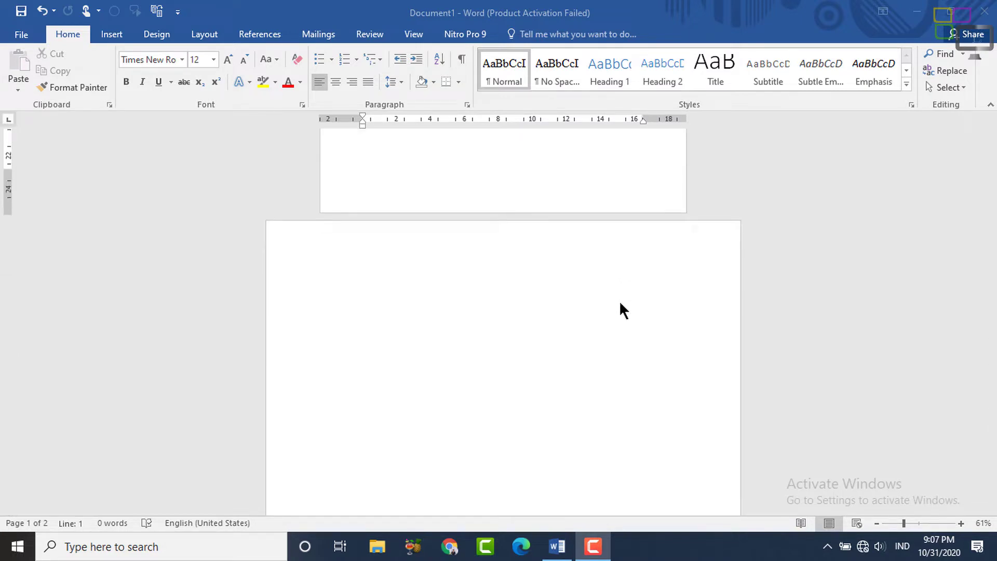
{"action": "scroll", "coordinate": [620, 303], "scroll_direction": "down", "scroll_amount": 1}
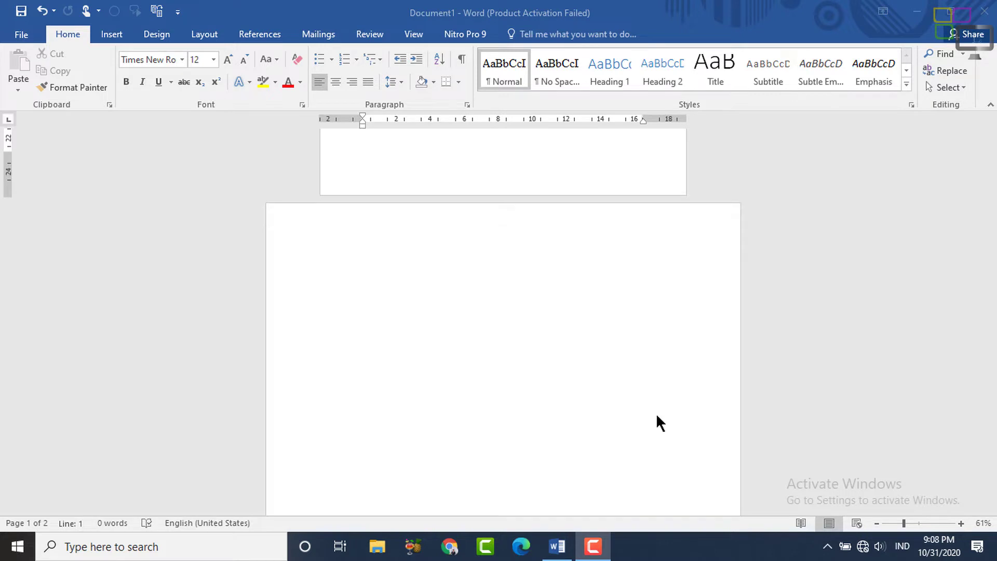
{"action": "scroll", "coordinate": [657, 416], "scroll_direction": "down", "scroll_amount": 3}
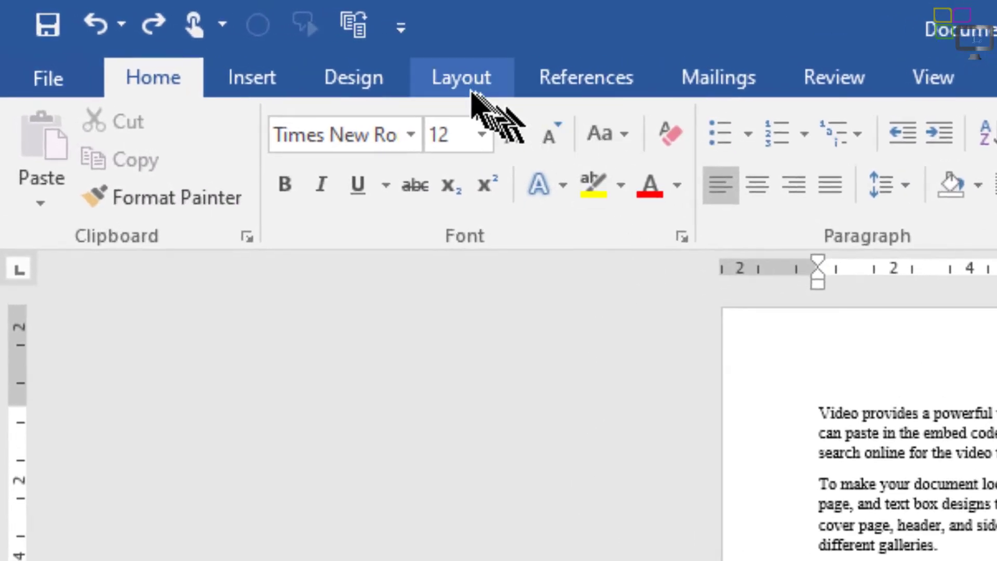
Step: Open Page Setup from Layout's Custom Margins, showing 2.54 cm margins and portrait orientation
{"action": "left_click", "coordinate": [205, 38]}
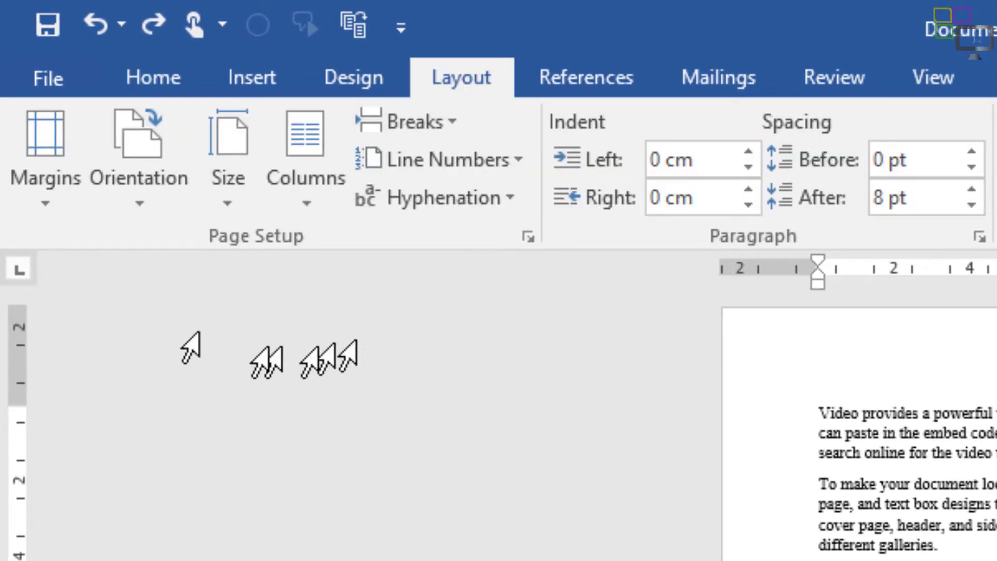
{"action": "left_click", "coordinate": [48, 208]}
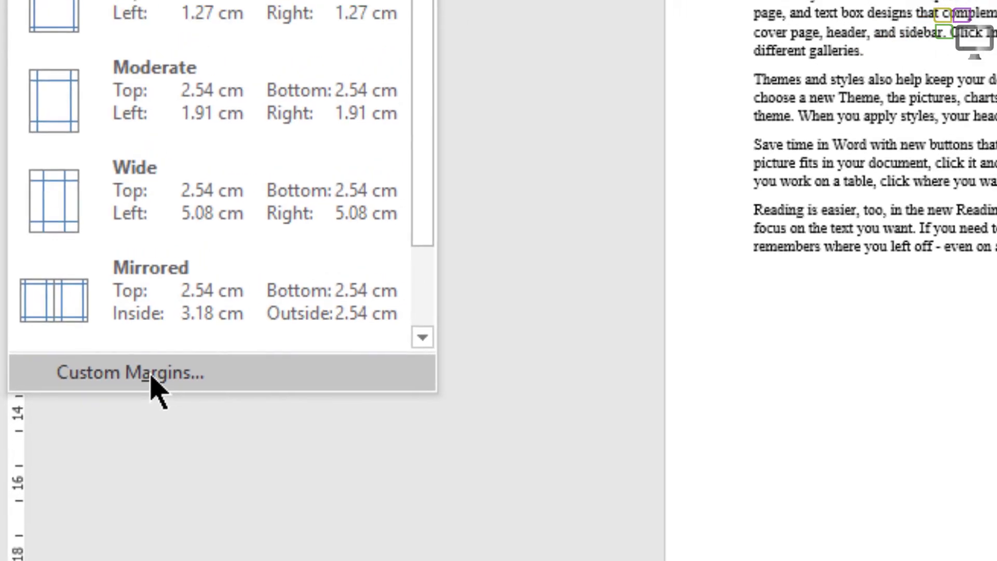
{"action": "left_click", "coordinate": [152, 379]}
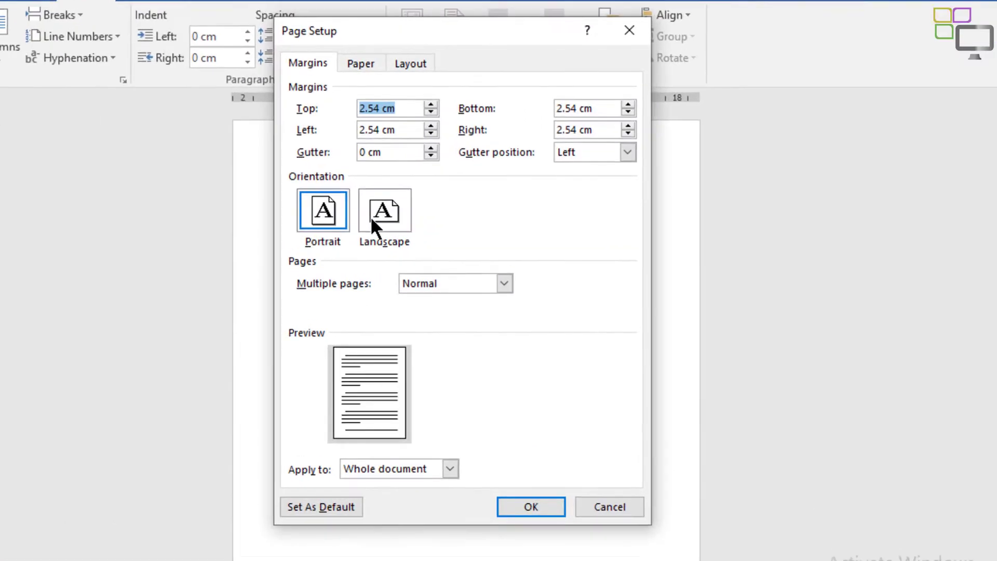
Step: Set the orientation to Landscape, applied from 'This point forward'
{"action": "left_click", "coordinate": [373, 221]}
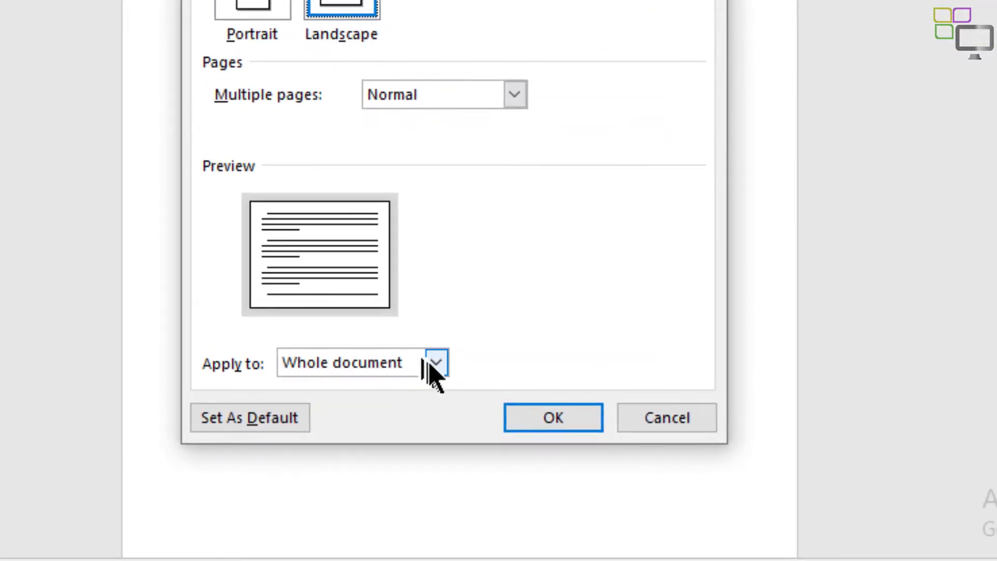
{"action": "left_click", "coordinate": [433, 364]}
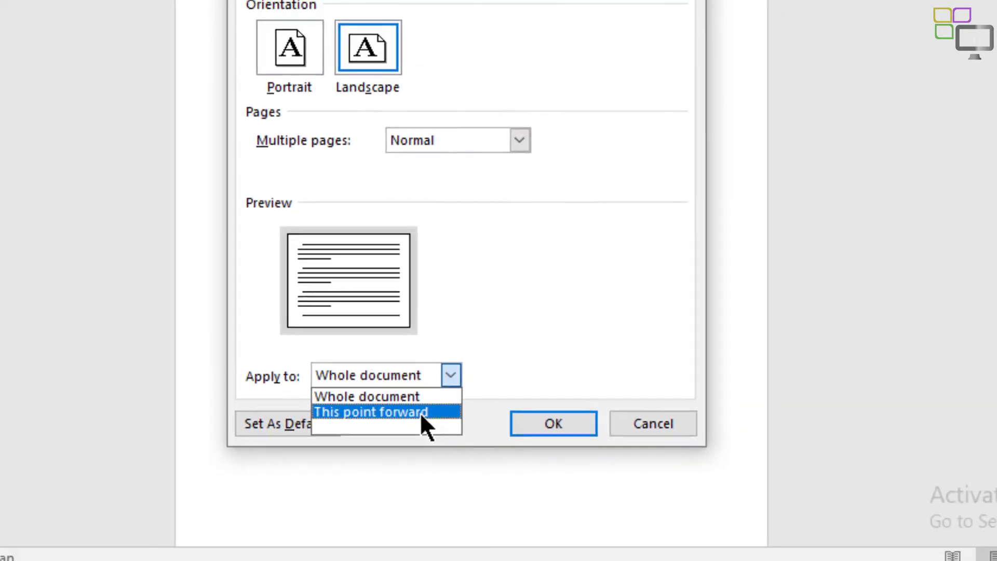
{"action": "left_click", "coordinate": [422, 413]}
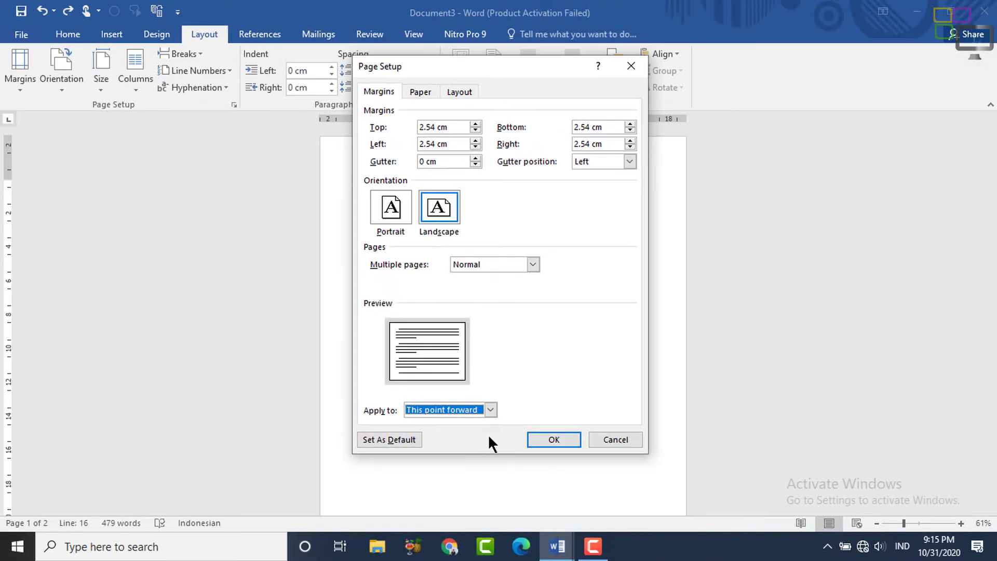
{"action": "left_click", "coordinate": [540, 441]}
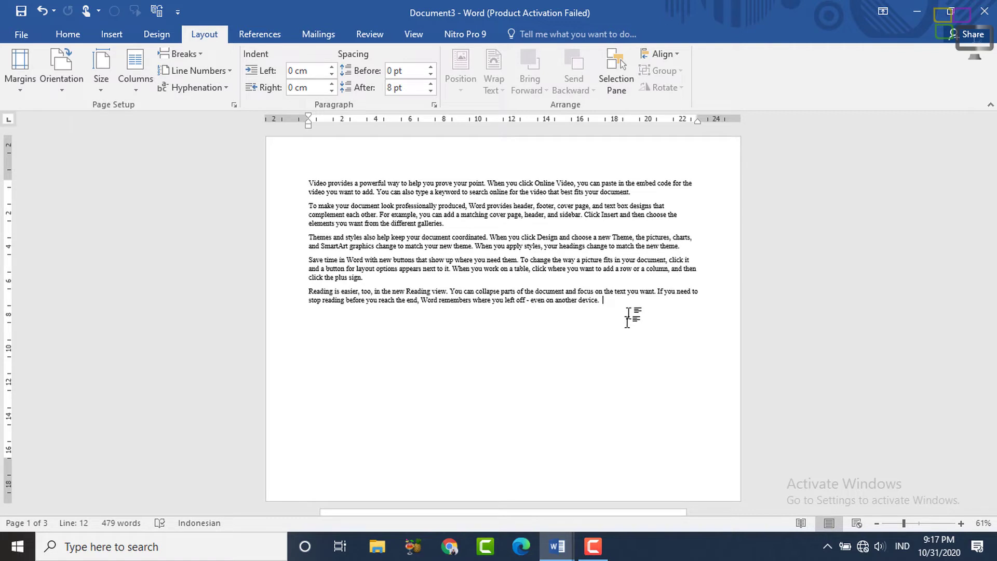
{"action": "scroll", "coordinate": [605, 341], "scroll_direction": "down", "scroll_amount": 5}
{"action": "scroll", "coordinate": [605, 343], "scroll_direction": "down", "scroll_amount": 5}
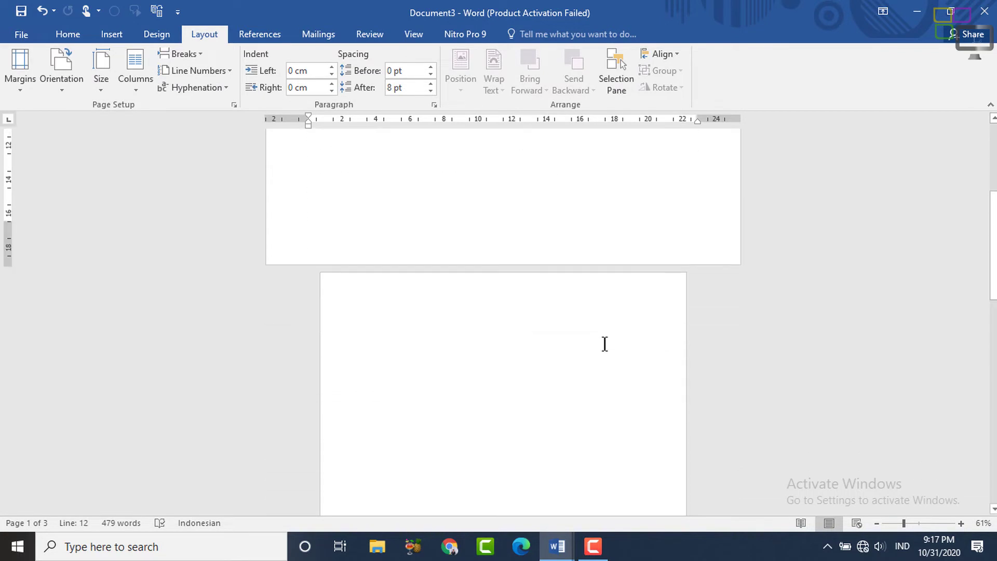
{"action": "scroll", "coordinate": [604, 342], "scroll_direction": "down", "scroll_amount": 5}
{"action": "scroll", "coordinate": [572, 312], "scroll_direction": "down", "scroll_amount": 1}
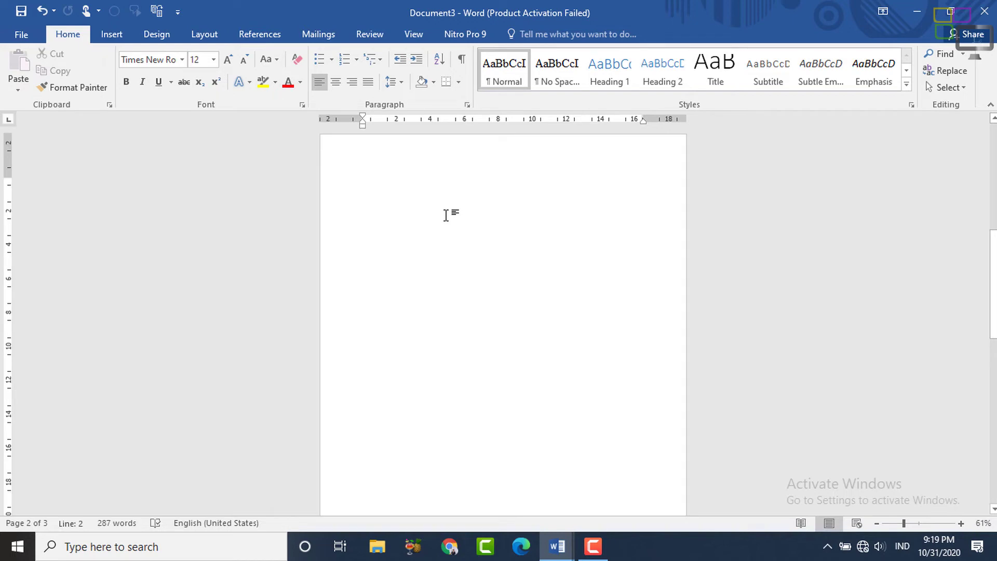
Step: Add an empty line on the blank page, then bring up Page Setup via Alt+P, M, A
{"action": "key", "text": "Return"}
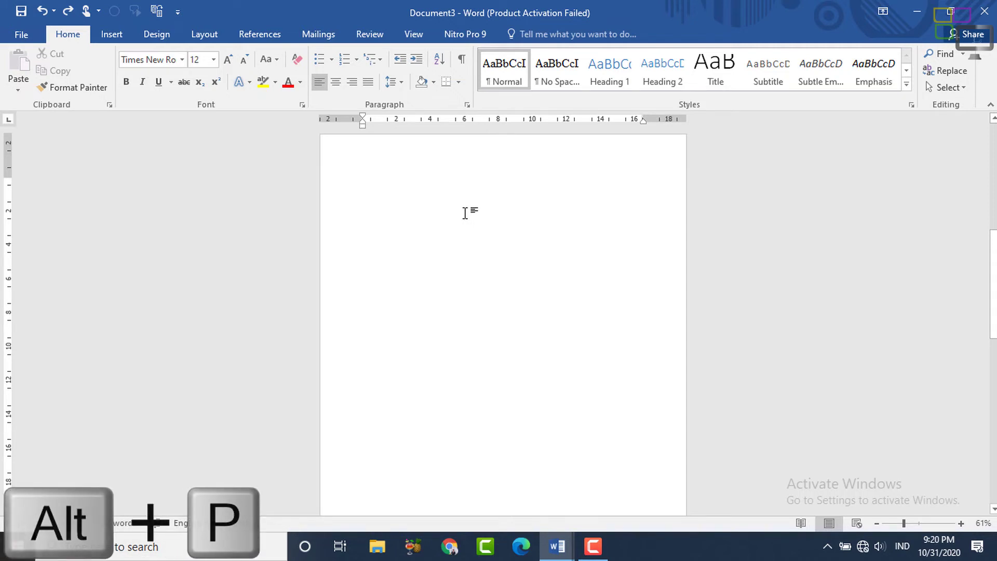
{"action": "key", "text": "alt+p"}
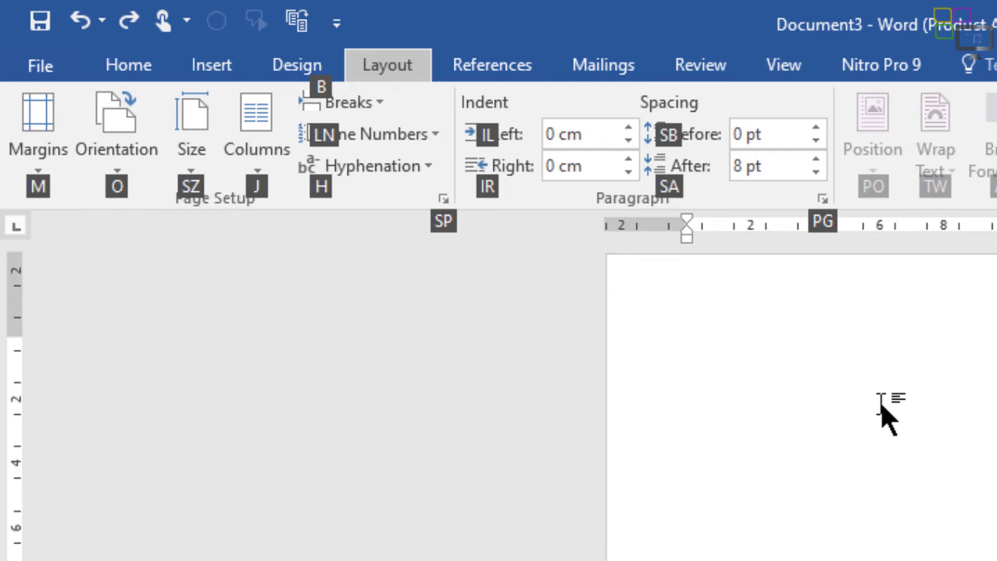
{"action": "key", "text": "m"}
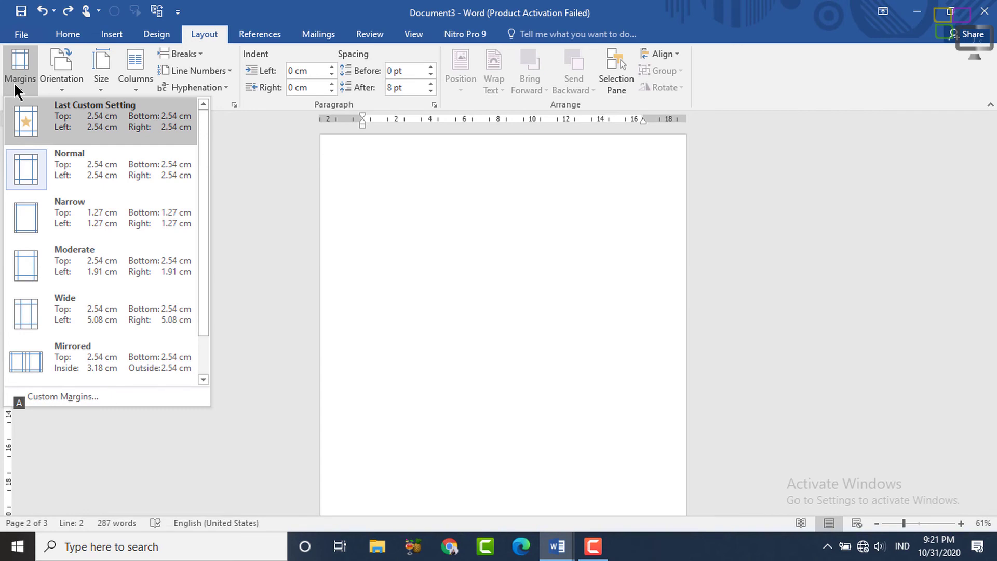
{"action": "key", "text": "a"}
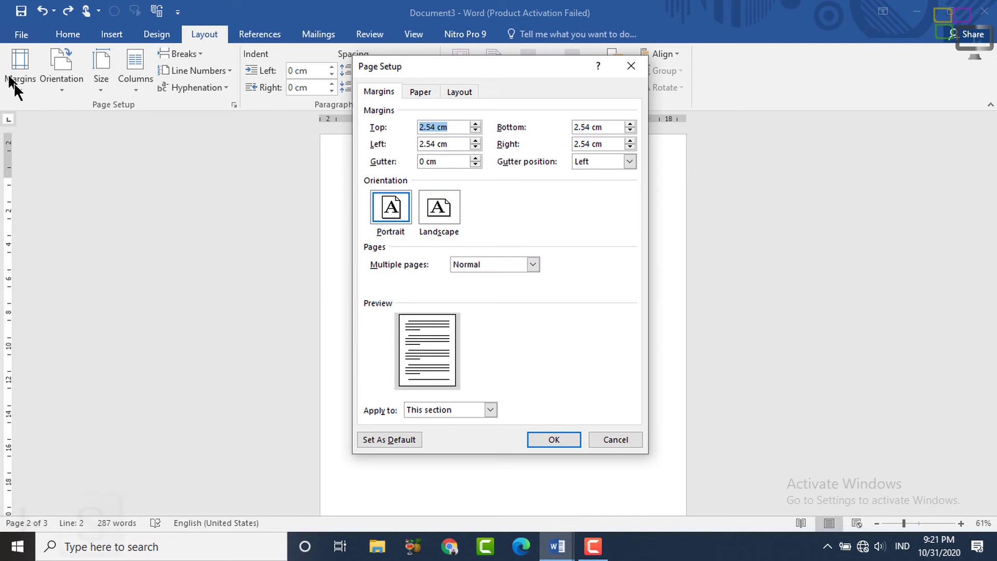
Step: Apply Landscape orientation from 'This point forward', adding a fourth landscape page
{"action": "key", "text": "alt+s"}
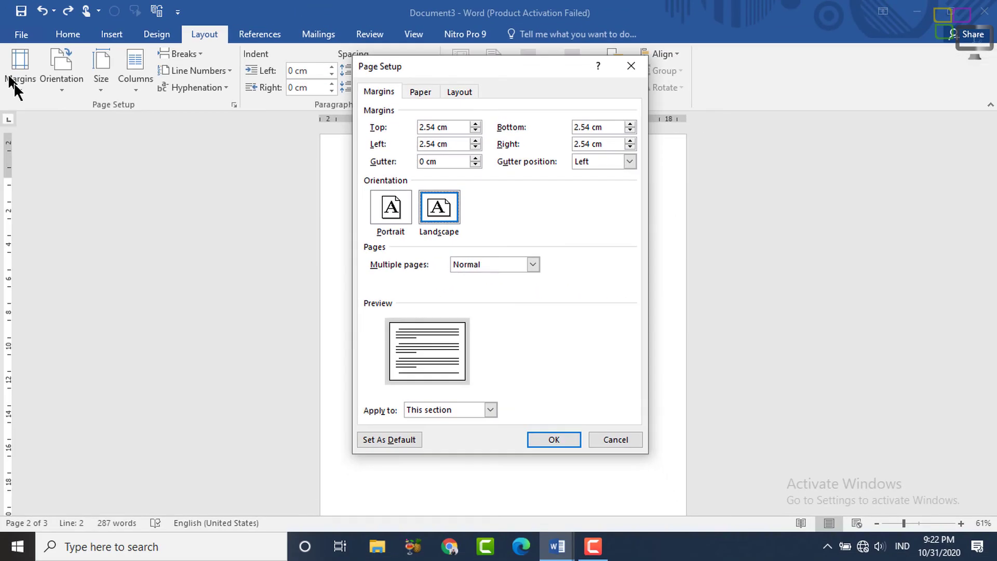
{"action": "key", "text": "alt+y"}
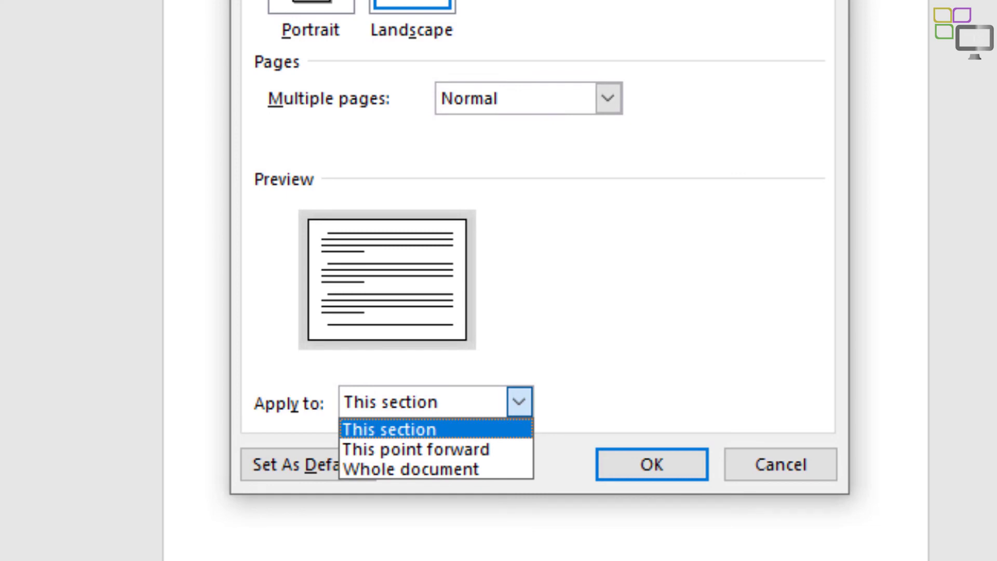
{"action": "key", "text": "Down"}
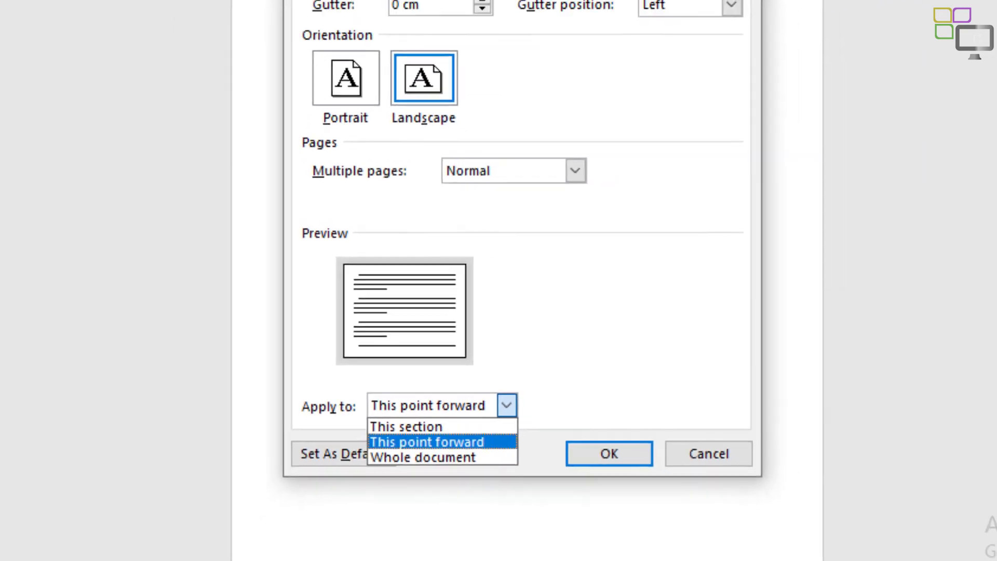
{"action": "key", "text": "Return"}
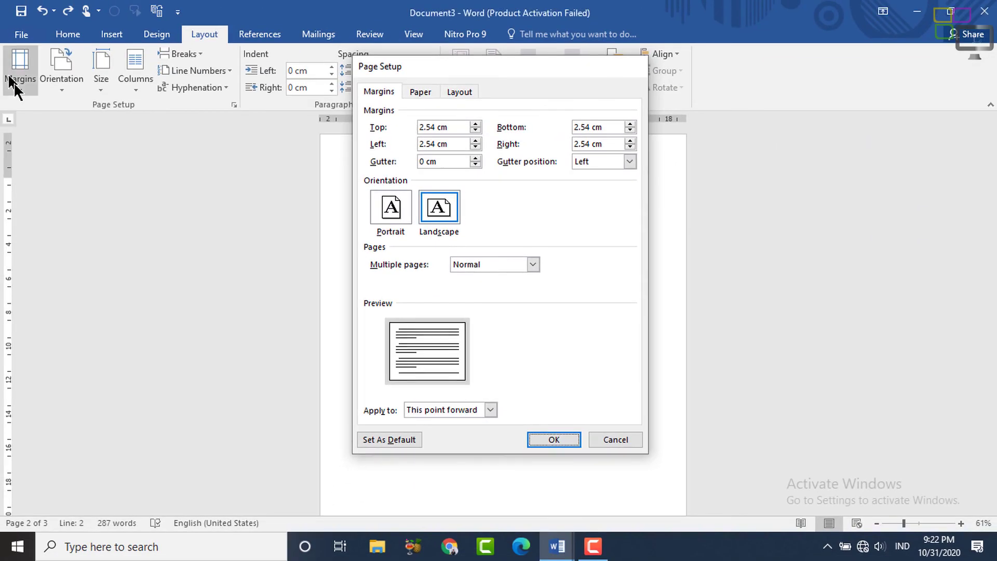
{"action": "key", "text": "Return"}
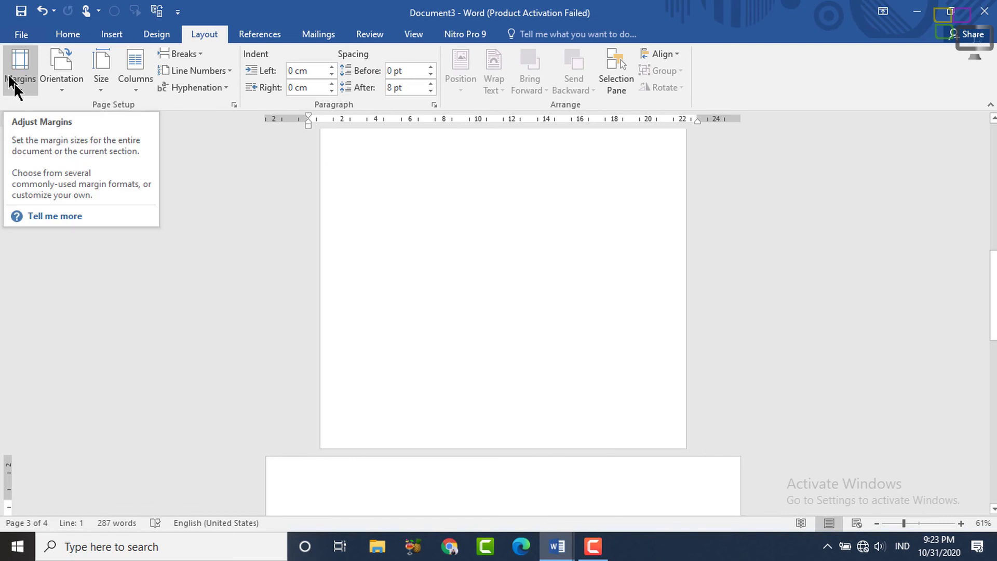
{"action": "left_click_drag", "start_coordinate": [994, 327], "coordinate": [995, 380]}
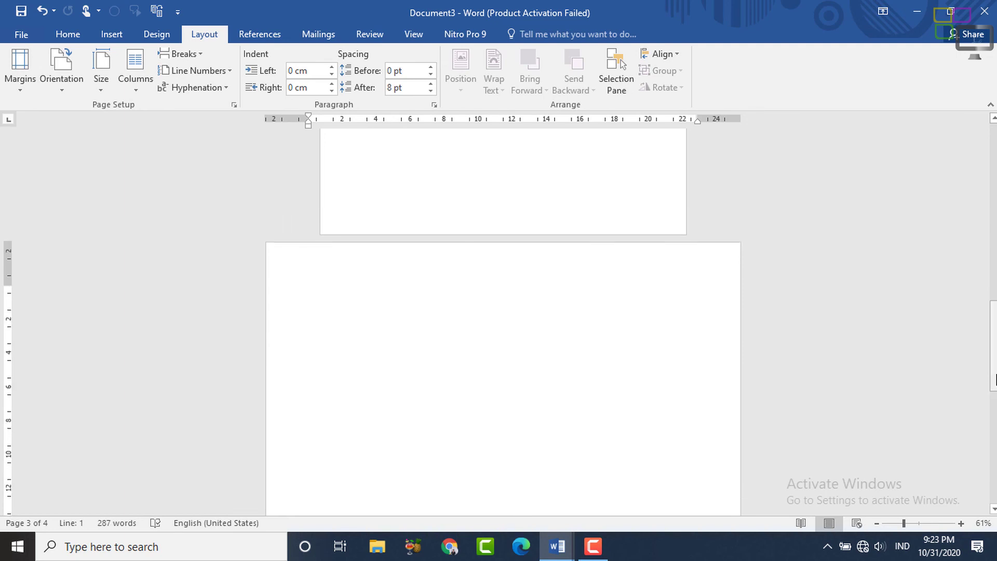